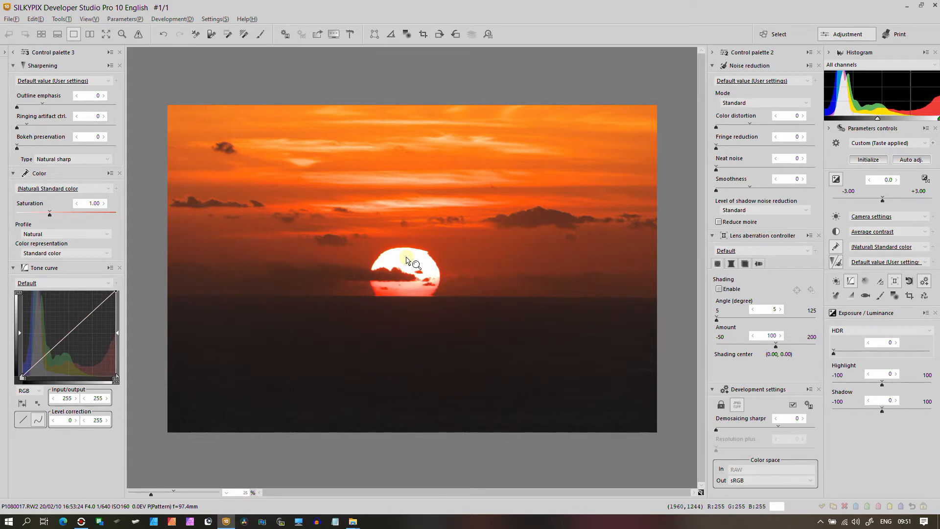
Enable chromatic aberration correction in the lens aberration controller and set fringe reduction to 14
{"action": "left_click", "coordinate": [759, 264]}
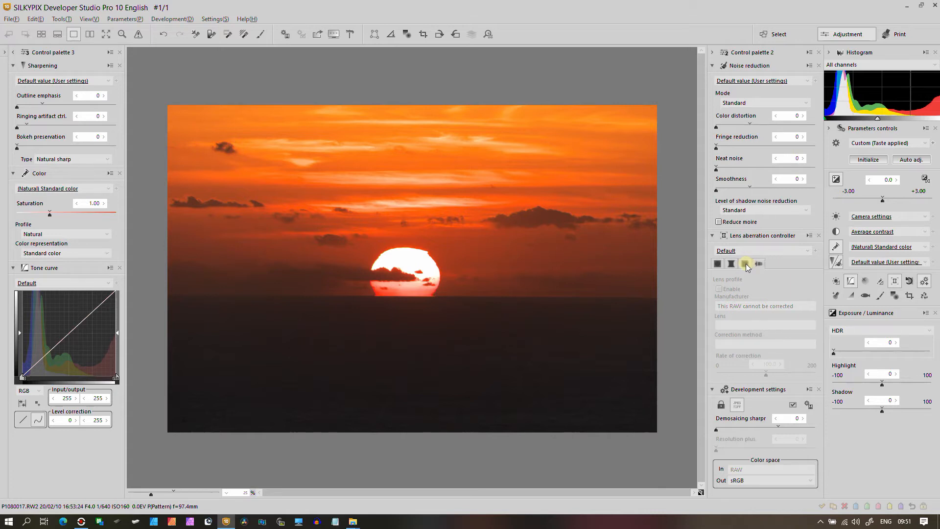
{"action": "left_click", "coordinate": [745, 263]}
{"action": "left_click", "coordinate": [718, 289]}
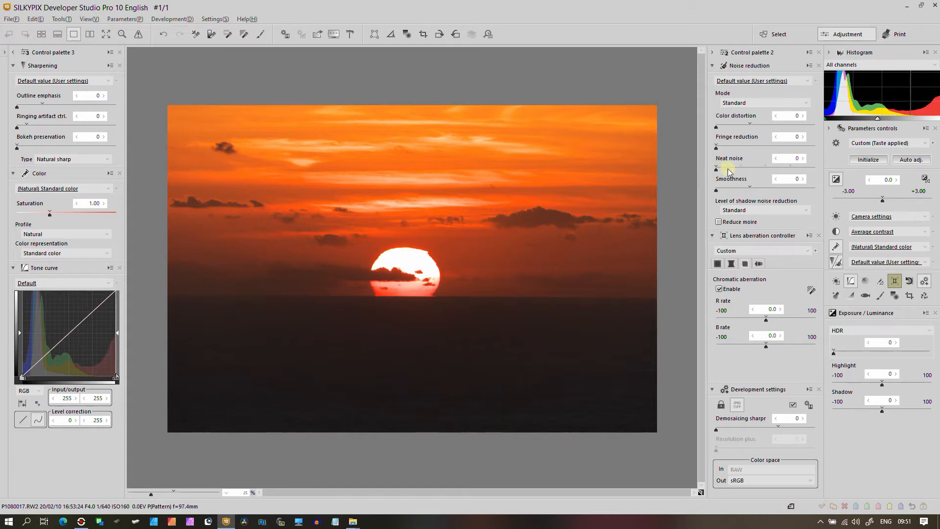
{"action": "left_click", "coordinate": [730, 145]}
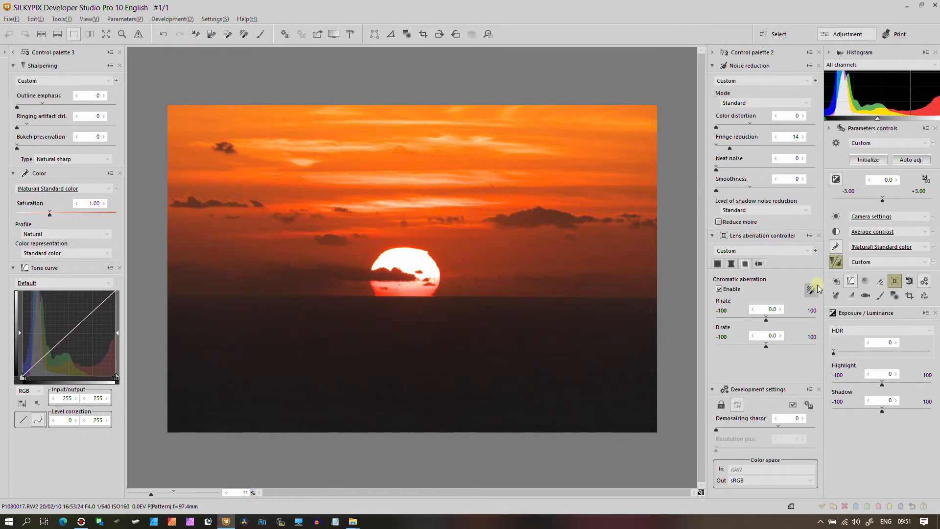
Set the colour profile to Faithful and the colour representation to Memory color 2
{"action": "left_click", "coordinate": [836, 218]}
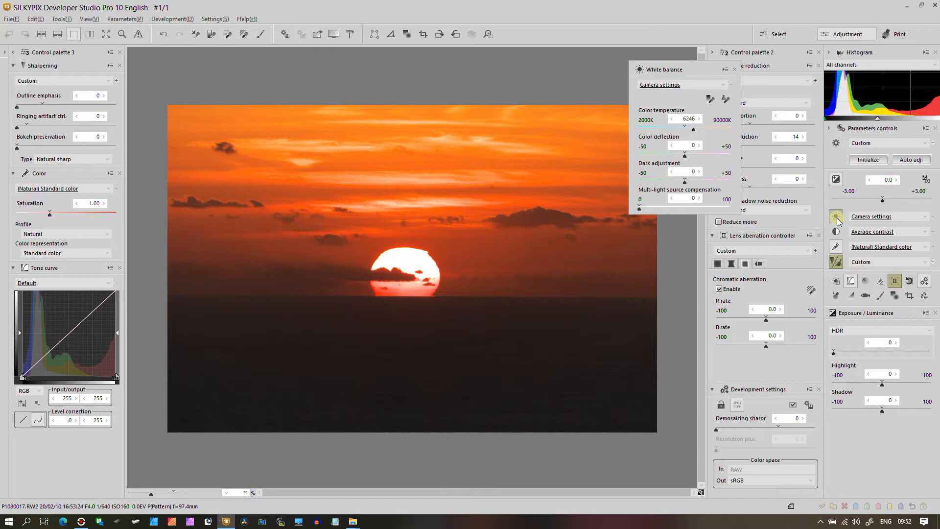
{"action": "left_click", "coordinate": [56, 235]}
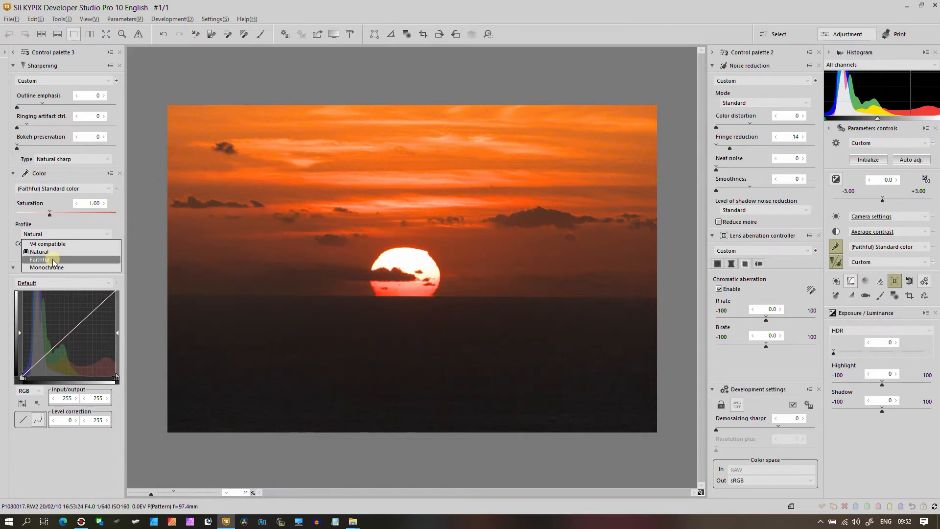
{"action": "left_click", "coordinate": [54, 260]}
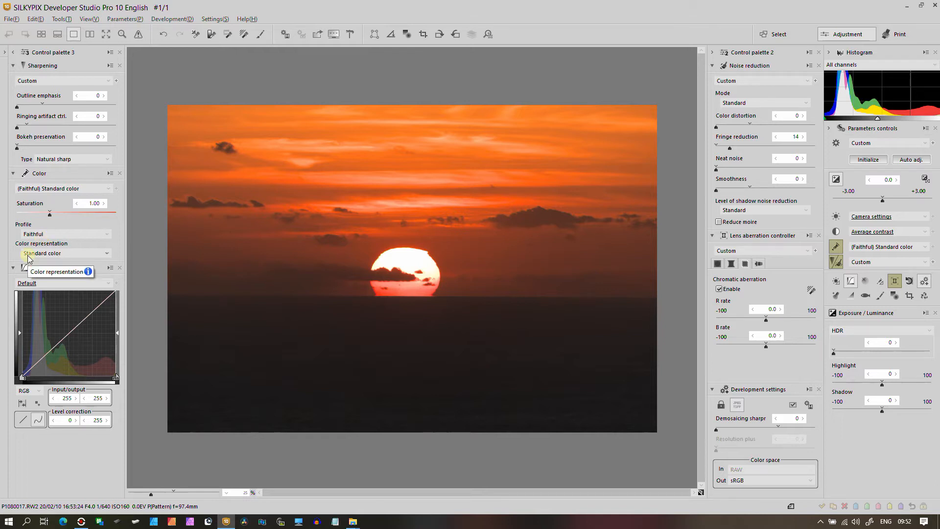
{"action": "left_click", "coordinate": [27, 254]}
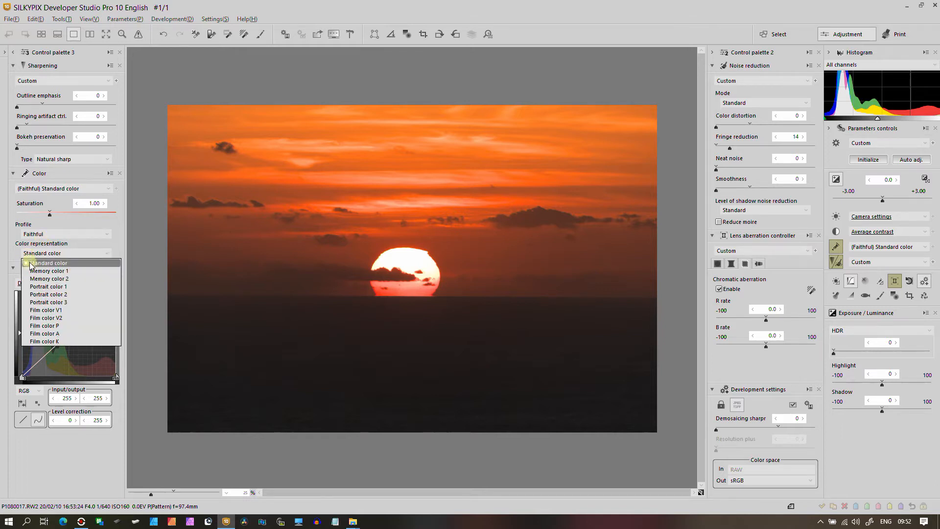
{"action": "left_click", "coordinate": [34, 279]}
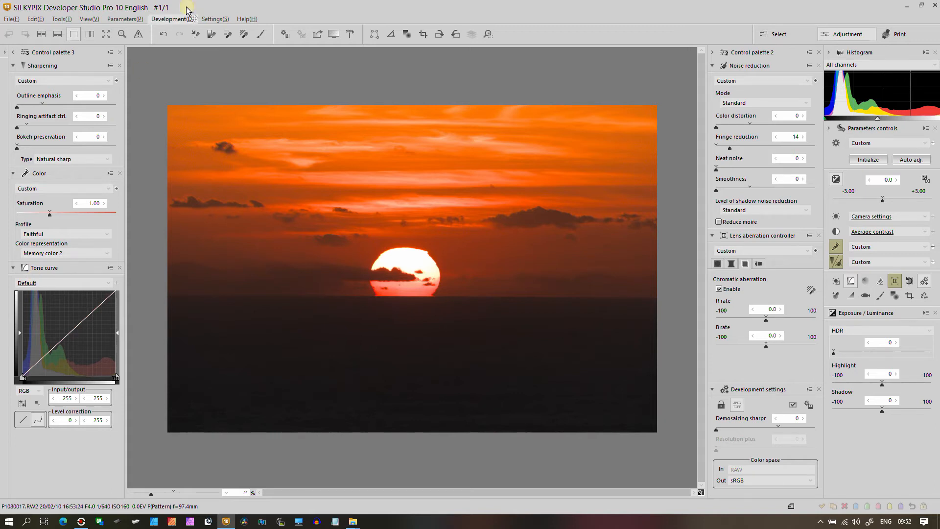
Straighten the image by tracing the horizon with the rotation tool
{"action": "left_click", "coordinate": [392, 35]}
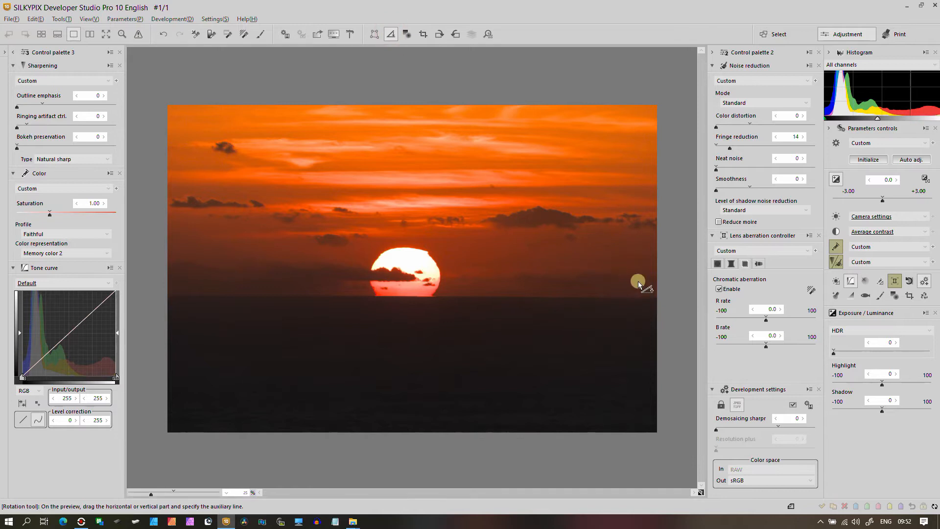
{"action": "left_click_drag", "start_coordinate": [659, 295], "coordinate": [154, 296]}
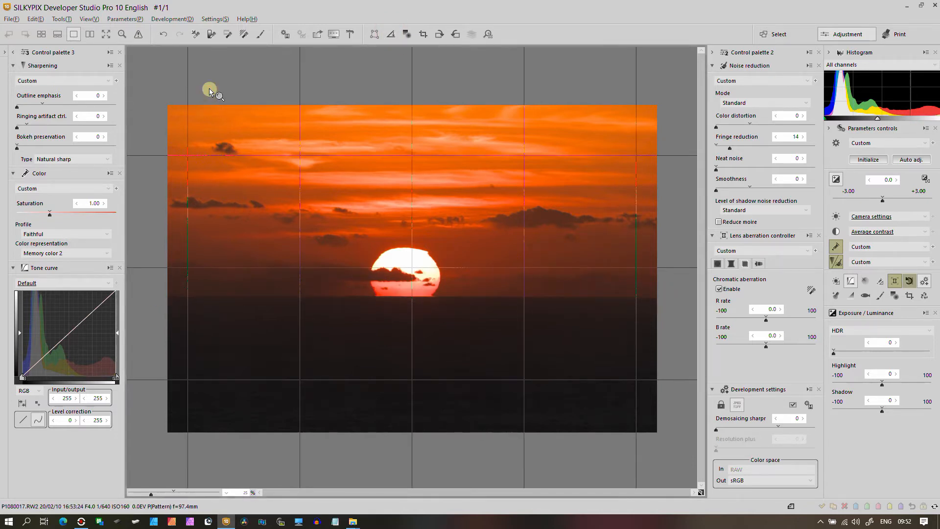
Add a gradual correction filter with the partial correction tool and position it around the horizon
{"action": "left_click", "coordinate": [894, 296]}
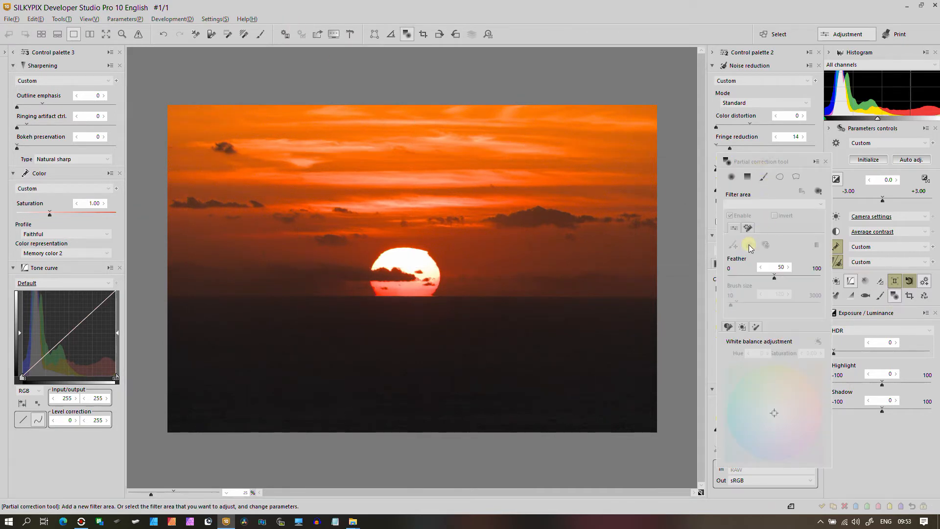
{"action": "left_click", "coordinate": [745, 177]}
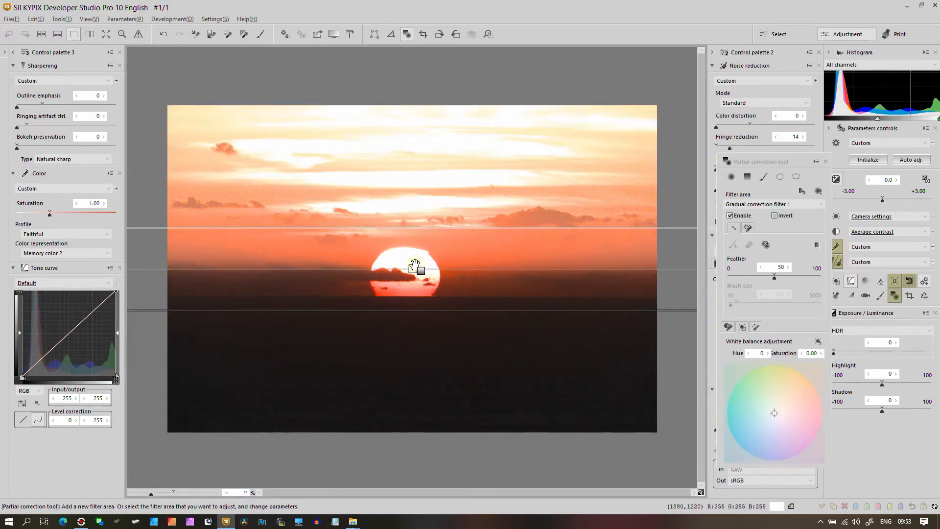
{"action": "left_click_drag", "start_coordinate": [413, 269], "coordinate": [392, 283]}
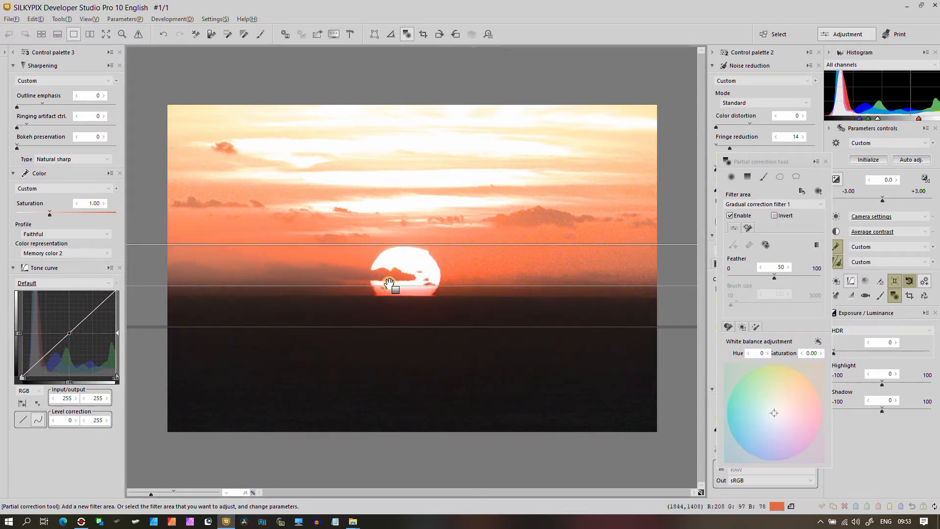
{"action": "left_click_drag", "start_coordinate": [373, 286], "coordinate": [468, 294]}
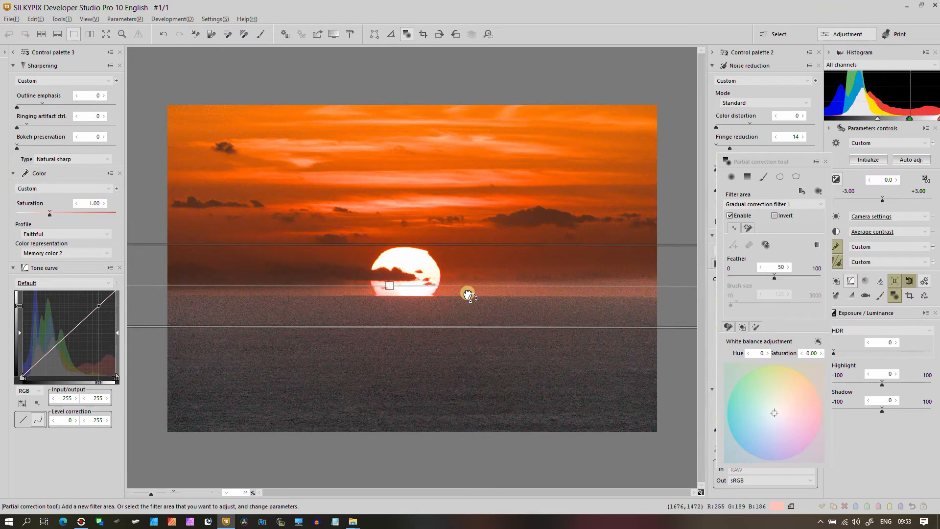
{"action": "left_click_drag", "start_coordinate": [390, 287], "coordinate": [400, 393]}
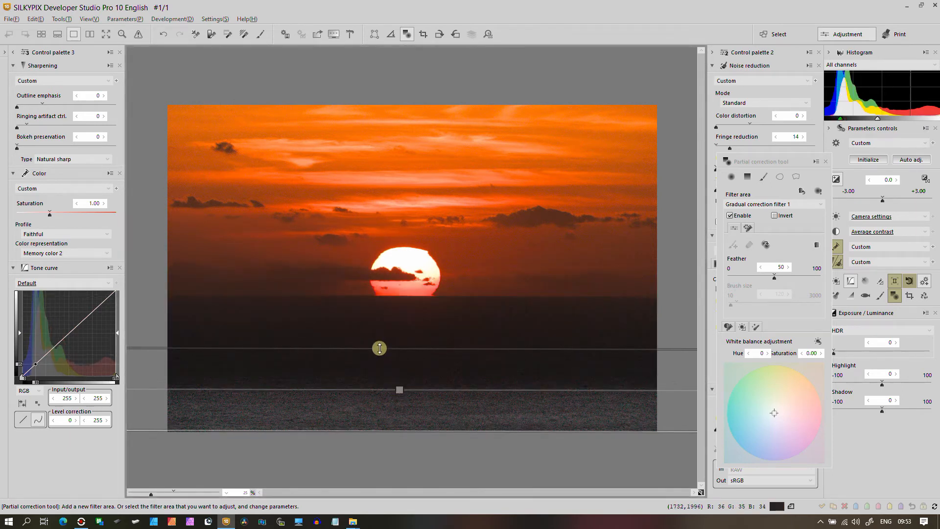
Move the filter's upper edge up into the sky and tint it to hue 121, saturation 0.24
{"action": "left_click_drag", "start_coordinate": [380, 348], "coordinate": [370, 196]}
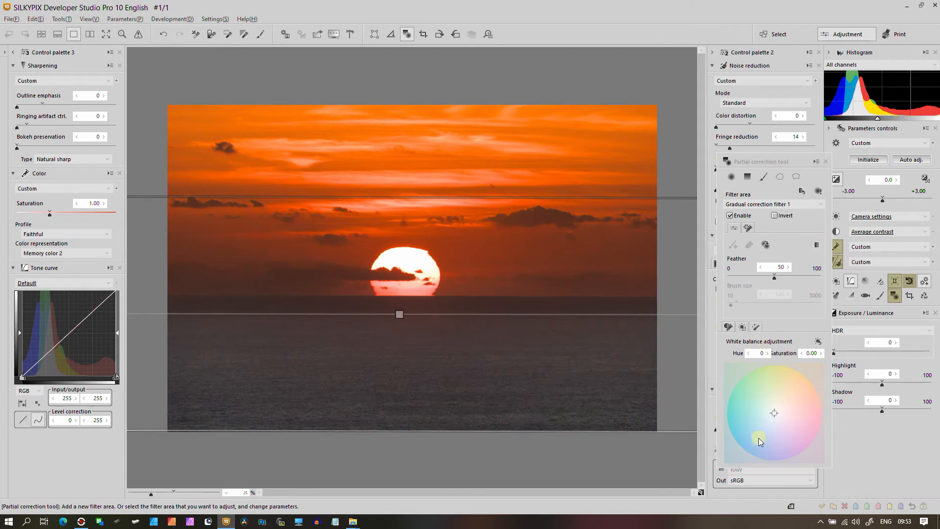
{"action": "left_click", "coordinate": [768, 422]}
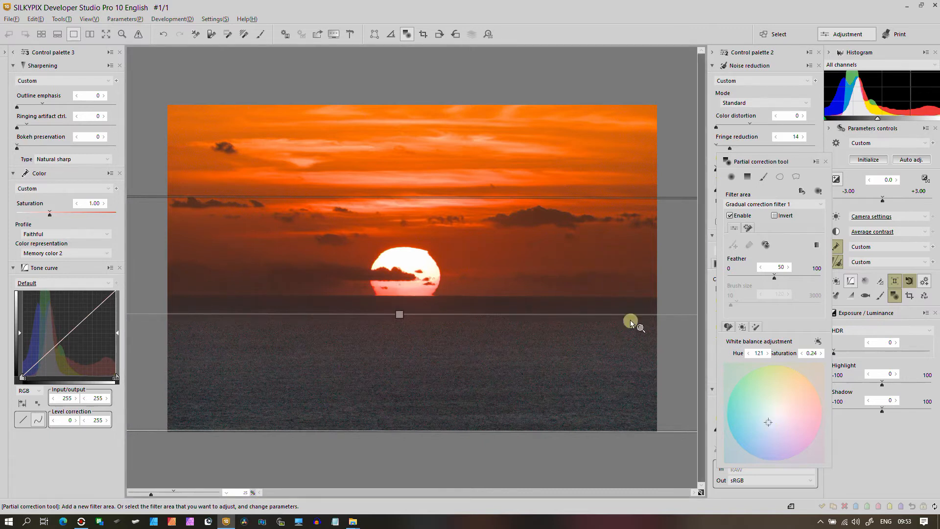
{"action": "mouse_move", "coordinate": [403, 197]}
{"action": "left_mouse_down"}
{"action": "mouse_move", "coordinate": [402, 176]}
{"action": "mouse_move", "coordinate": [401, 186]}
{"action": "left_mouse_up"}
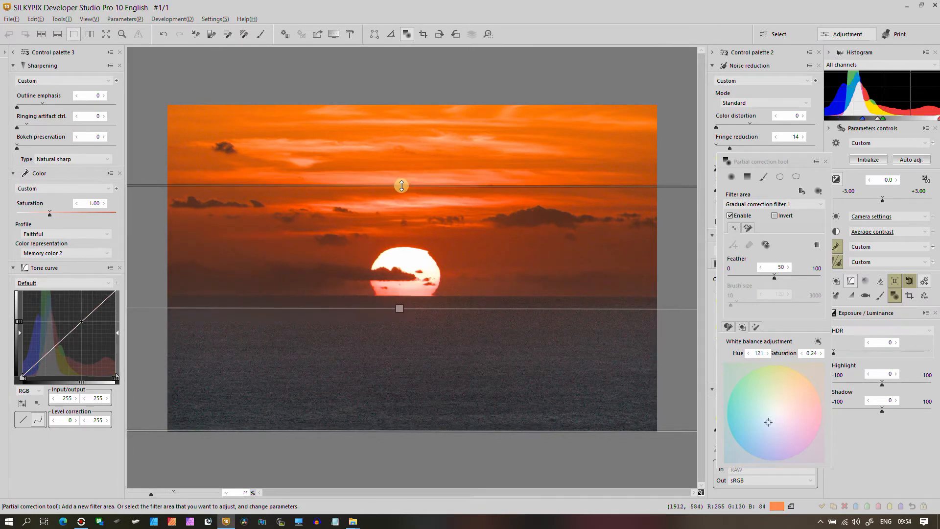
Set the filter's contrast to 35 and saturation to -10, then close the partial correction tool
{"action": "left_click", "coordinate": [728, 326]}
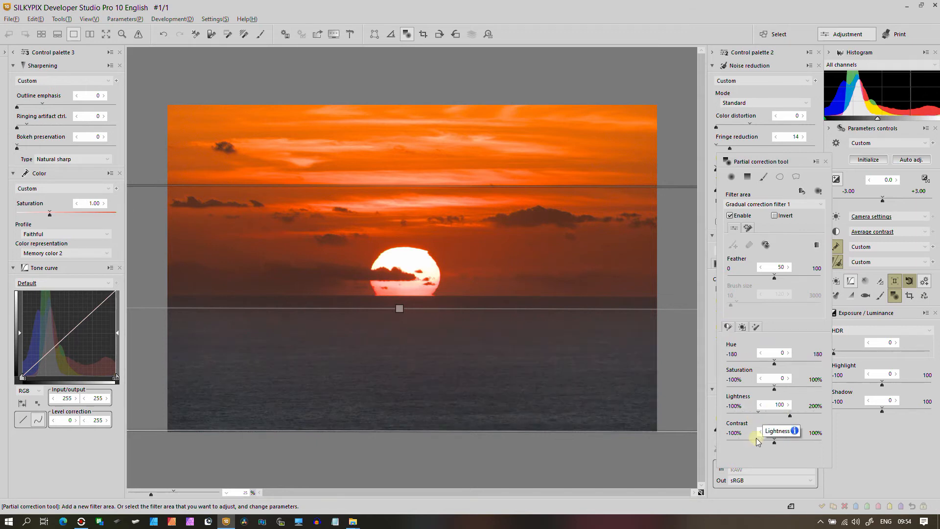
{"action": "left_click", "coordinate": [791, 441]}
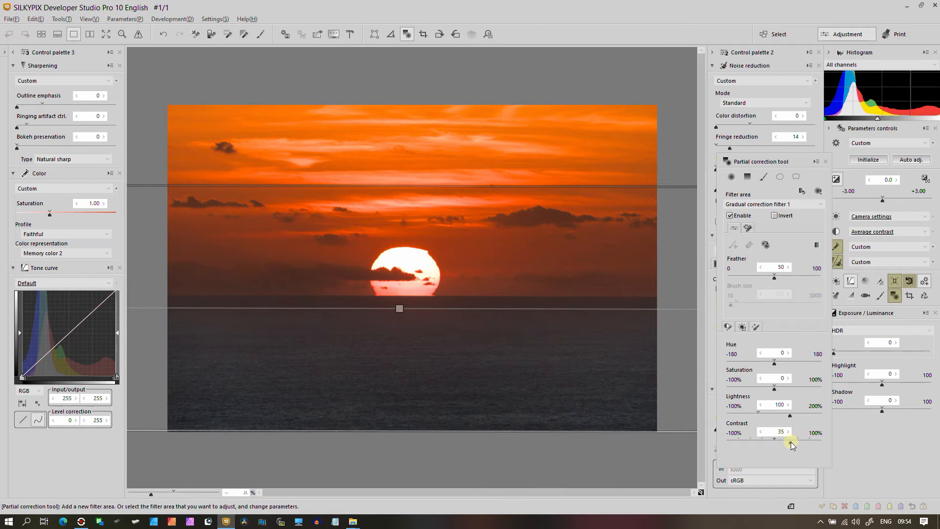
{"action": "left_click", "coordinate": [768, 389]}
{"action": "left_click", "coordinate": [826, 162]}
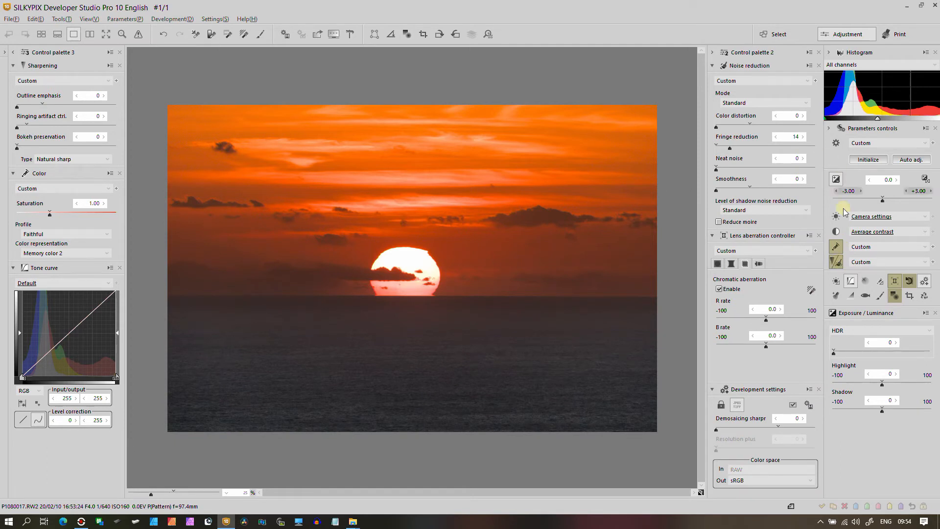
Set the highlight to -36 and the shadow to 1 in Exposure / Luminance
{"action": "left_click", "coordinate": [865, 382]}
{"action": "left_click_drag", "start_coordinate": [866, 381], "coordinate": [895, 410]}
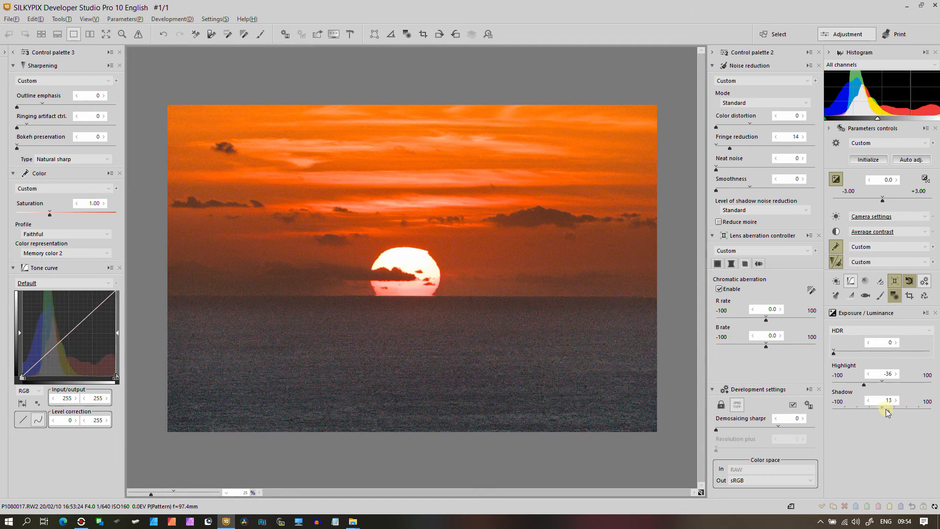
Switch the HDR mode to Dodge HDR and set its strength to 4
{"action": "left_click", "coordinate": [843, 331]}
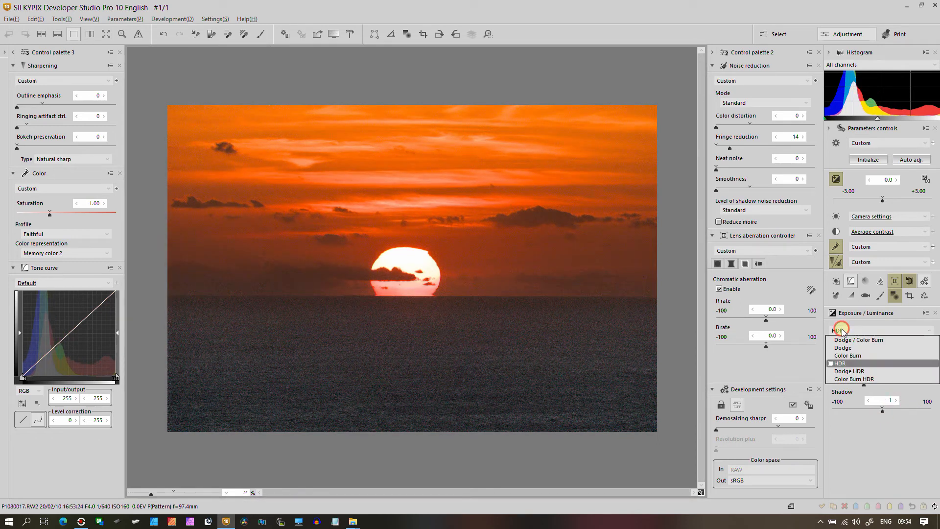
{"action": "left_click", "coordinate": [842, 380]}
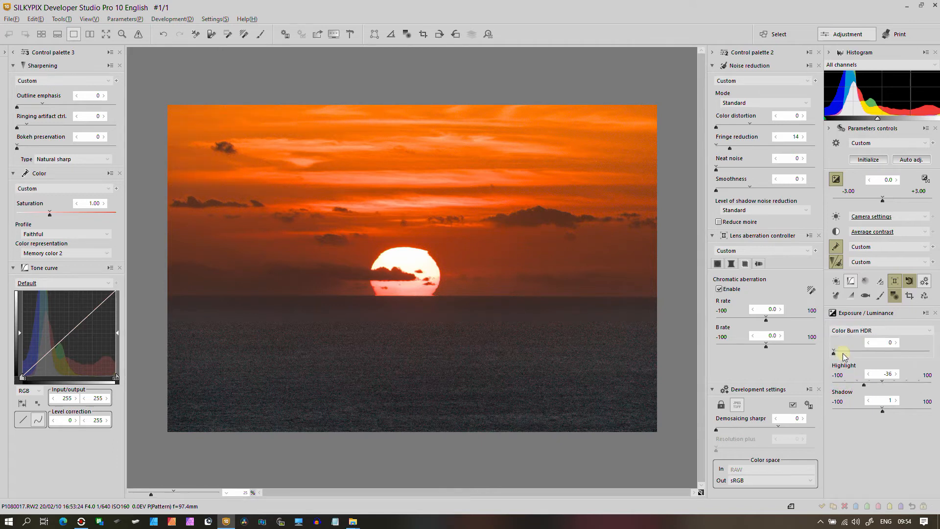
{"action": "left_click", "coordinate": [844, 331]}
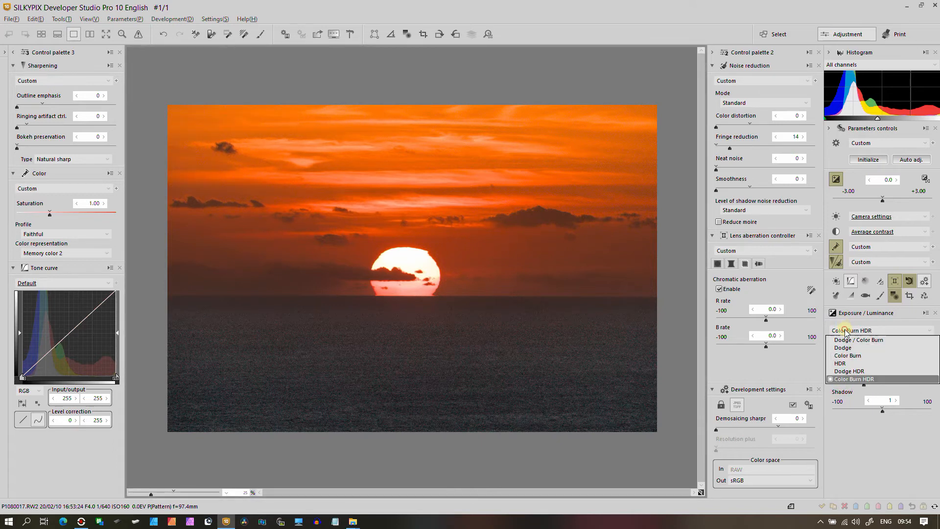
{"action": "left_click", "coordinate": [843, 372]}
{"action": "left_click_drag", "start_coordinate": [842, 351], "coordinate": [838, 351]}
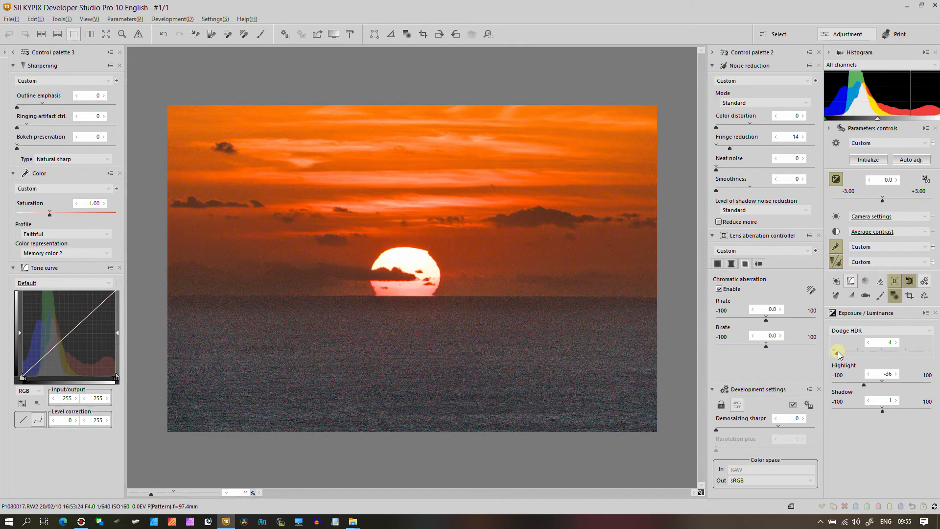
Reopen the gradual filter, lower its lightness to 71, and close the partial correction tool
{"action": "left_click", "coordinate": [894, 295]}
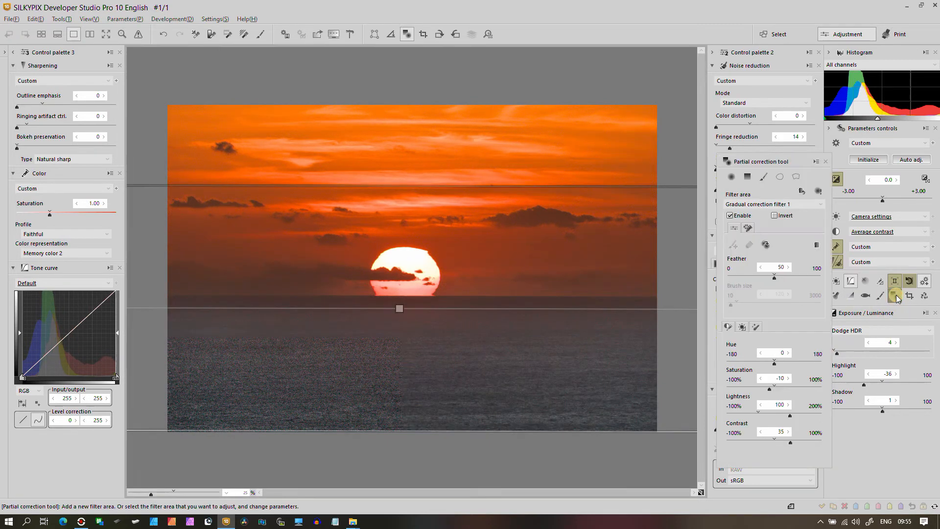
{"action": "left_click", "coordinate": [778, 416]}
{"action": "left_click", "coordinate": [778, 416]}
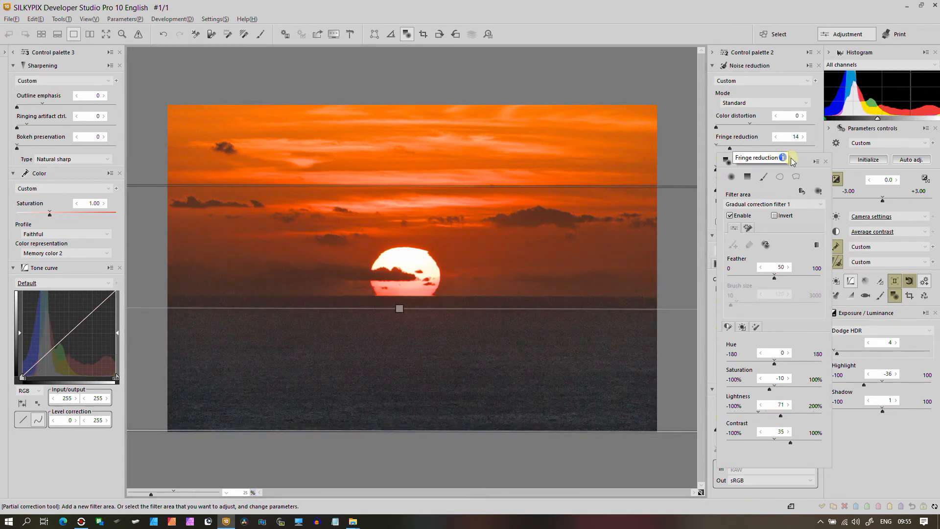
{"action": "left_click", "coordinate": [825, 161]}
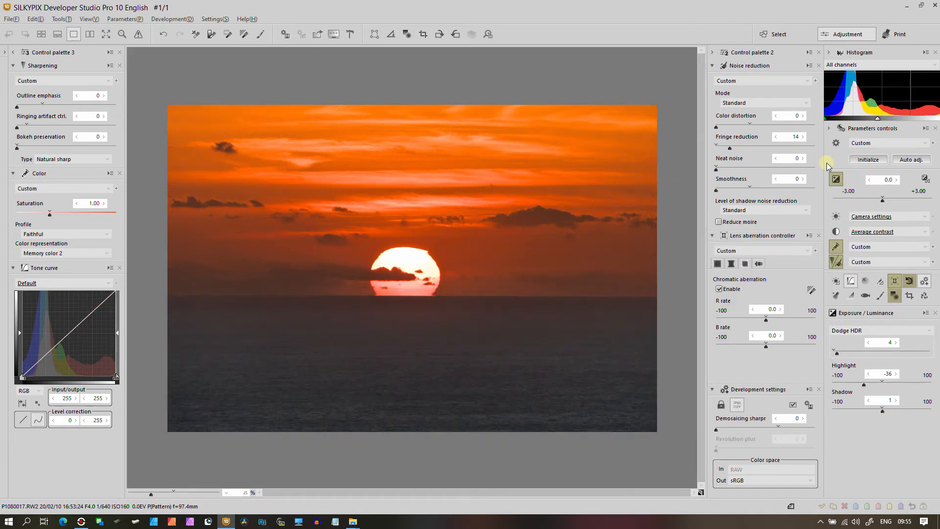
Crop about 176 px off the image's left edge with the crop tool
{"action": "left_click", "coordinate": [909, 295]}
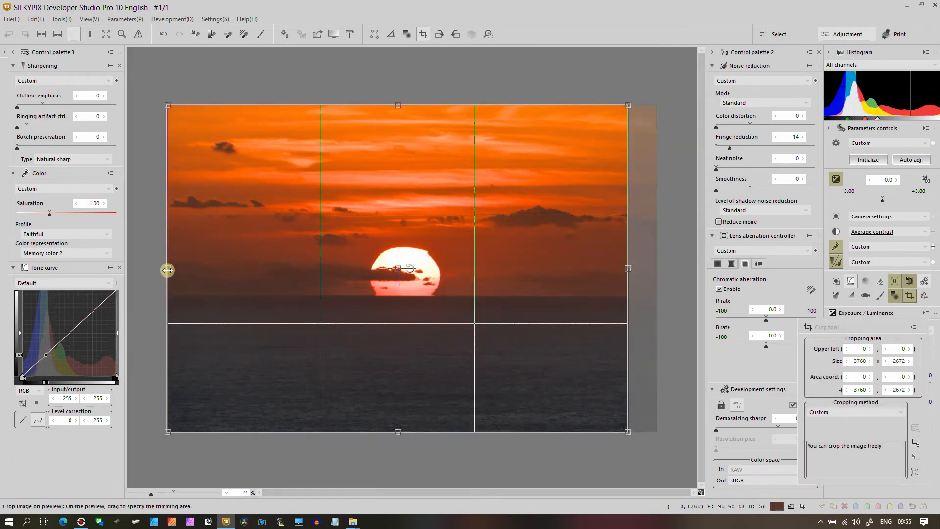
{"action": "left_click_drag", "start_coordinate": [168, 269], "coordinate": [189, 273]}
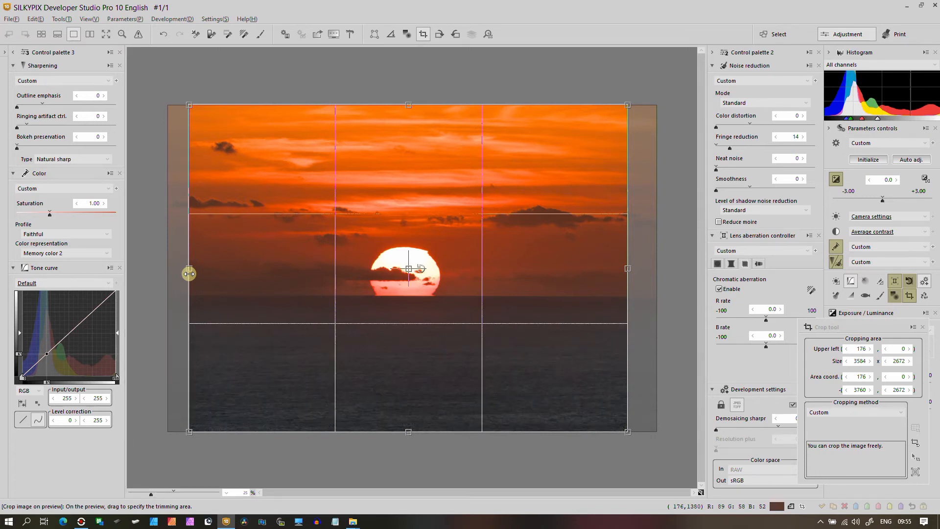
{"action": "left_click", "coordinate": [922, 328]}
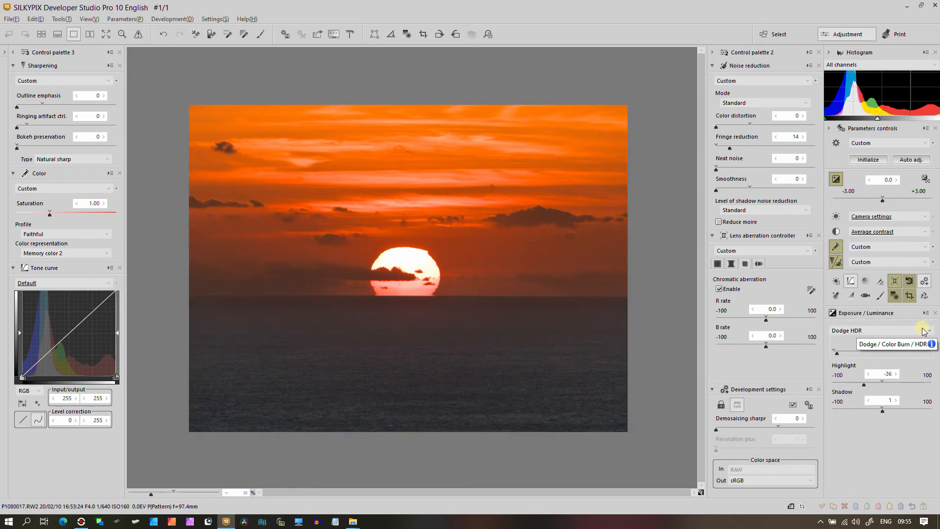
Enable distortion correction in the lens aberration controller
{"action": "left_click", "coordinate": [731, 264]}
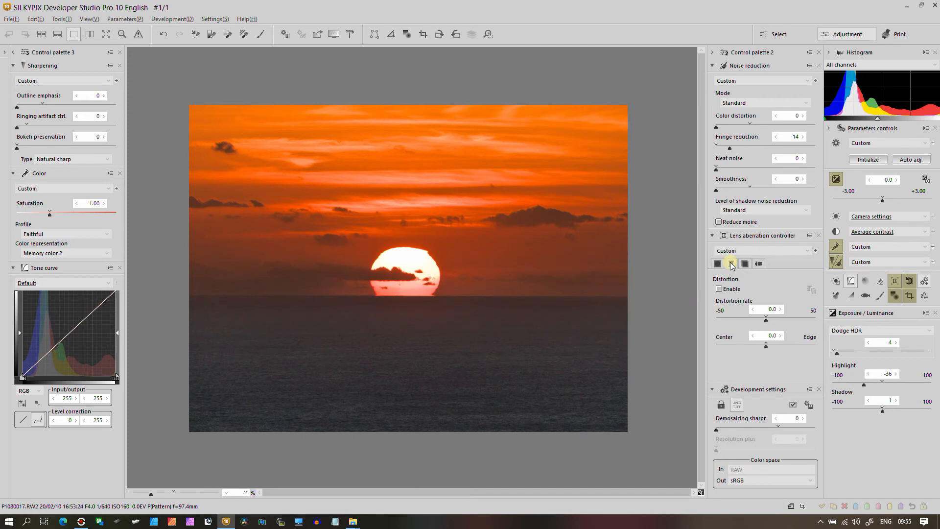
{"action": "left_click", "coordinate": [720, 289]}
Inspect the edited image in the full-screen preview, zooming in
{"action": "left_click", "coordinate": [104, 37]}
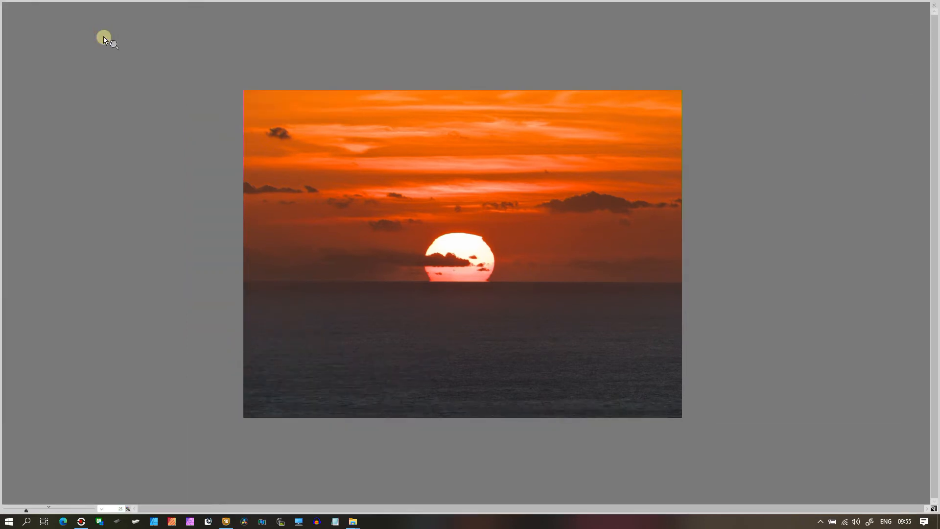
{"action": "scroll", "coordinate": [104, 37], "scroll_direction": "up", "scroll_amount": 1}
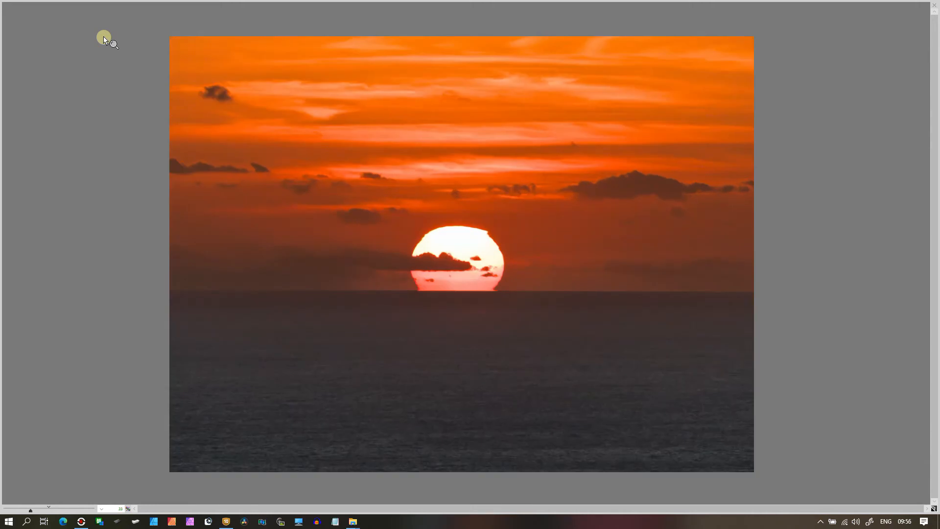
{"action": "left_click", "coordinate": [104, 37]}
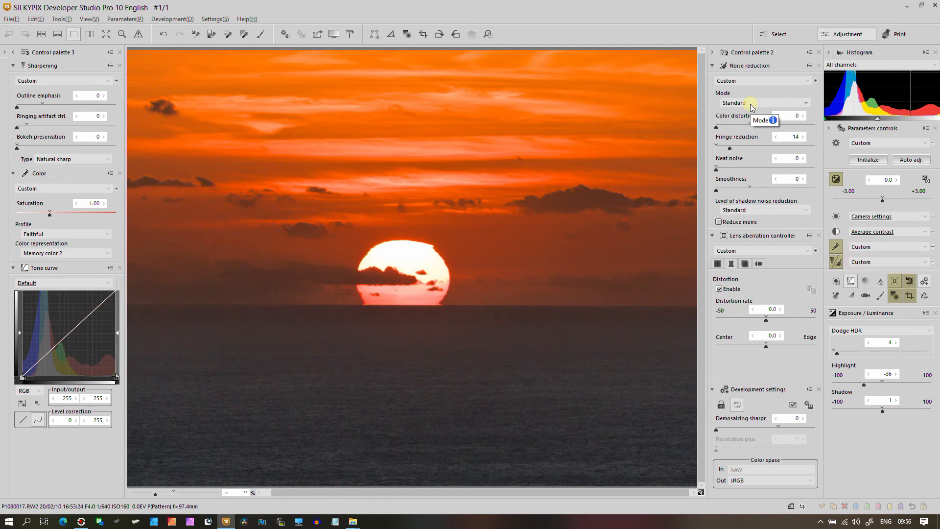
Reset noise reduction to its Default preset
{"action": "left_click", "coordinate": [740, 82]}
{"action": "left_click", "coordinate": [733, 98]}
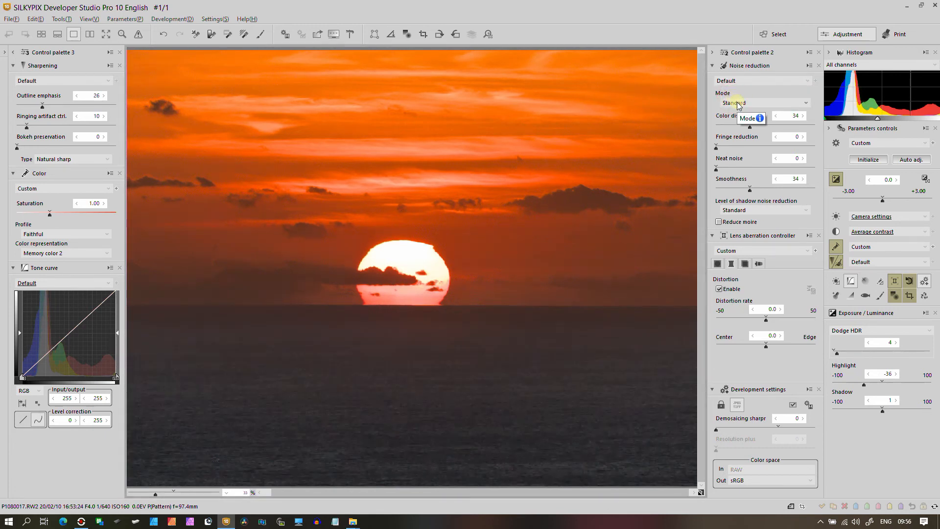
Set the noise reduction mode to Fine detail
{"action": "left_click", "coordinate": [739, 103]}
{"action": "left_click", "coordinate": [739, 121]}
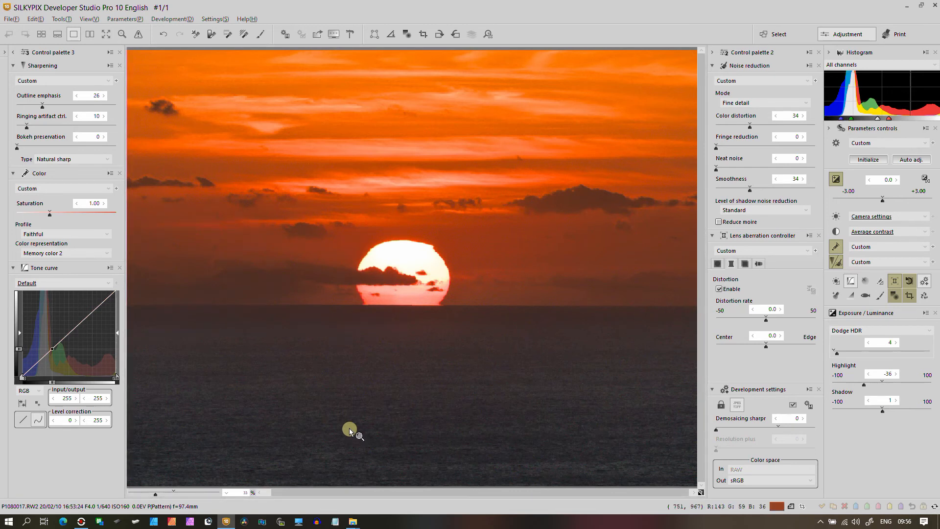
Set the sharpening's bokeh preservation to 10
{"action": "left_click", "coordinate": [31, 81]}
{"action": "left_click", "coordinate": [33, 84]}
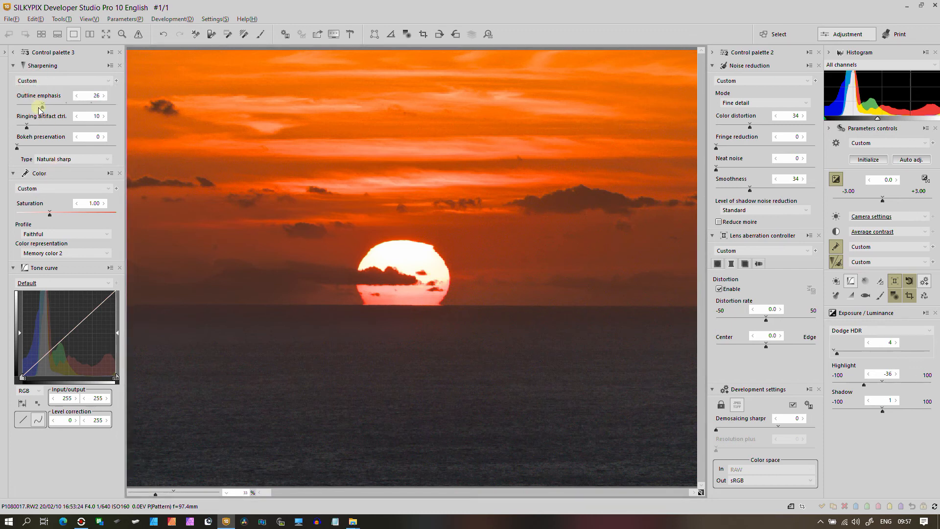
{"action": "left_click", "coordinate": [26, 146]}
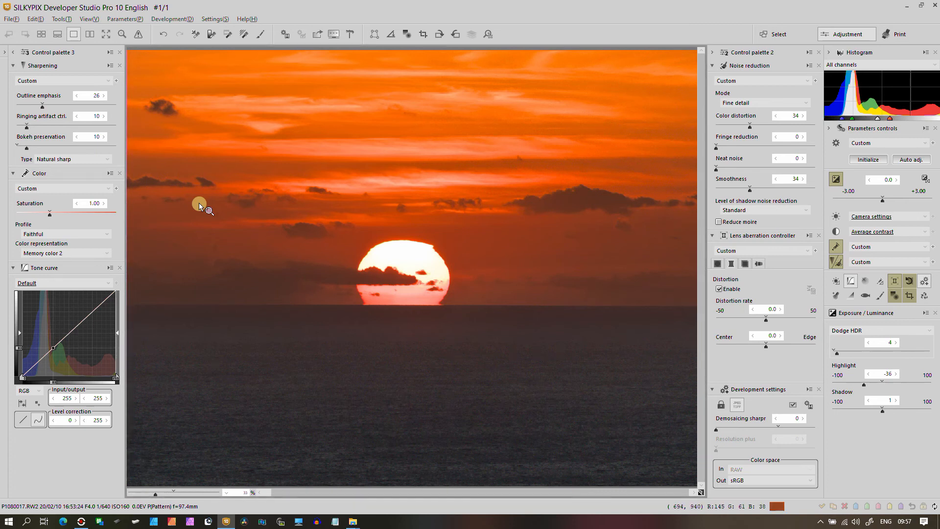
Set the noise reduction's fringe reduction to 15
{"action": "left_click", "coordinate": [730, 146]}
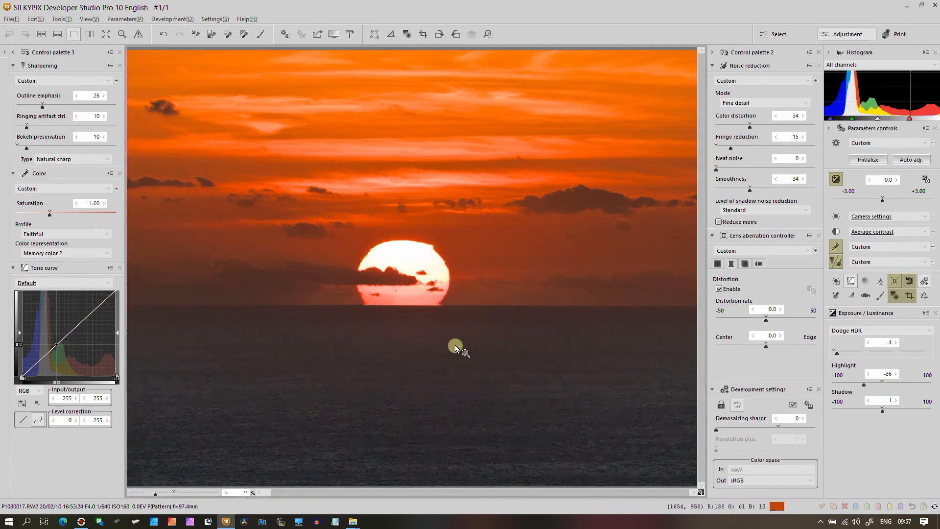
Set the demosaicing sharpness in the development settings to 63
{"action": "scroll", "coordinate": [454, 345], "scroll_direction": "down", "scroll_amount": 2}
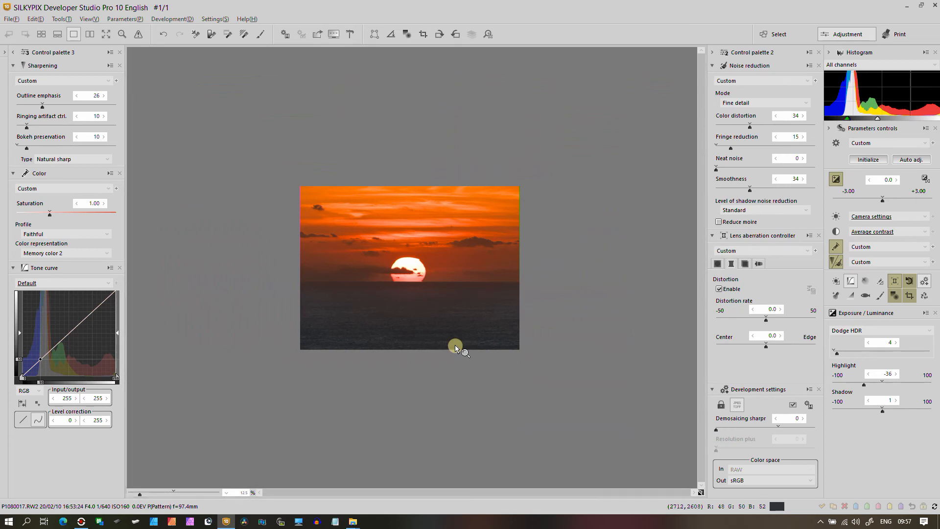
{"action": "left_click", "coordinate": [455, 347]}
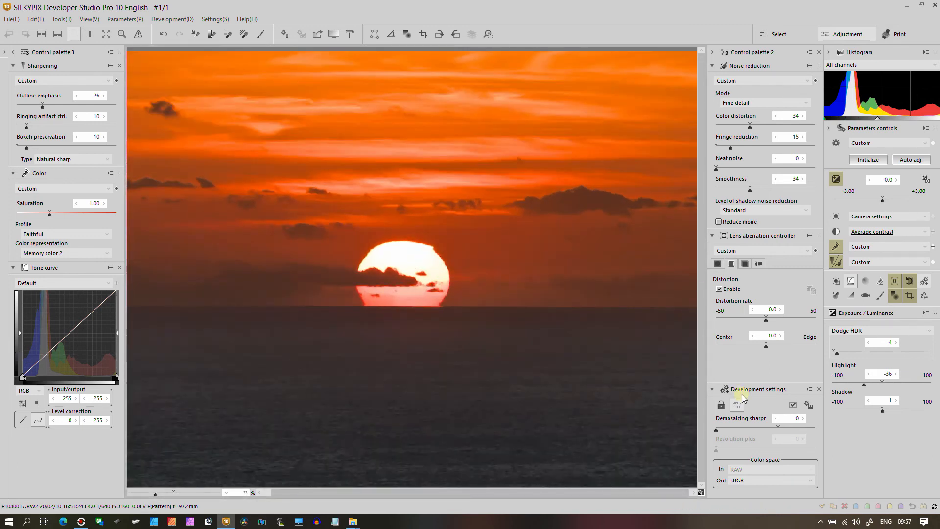
{"action": "left_click", "coordinate": [779, 428]}
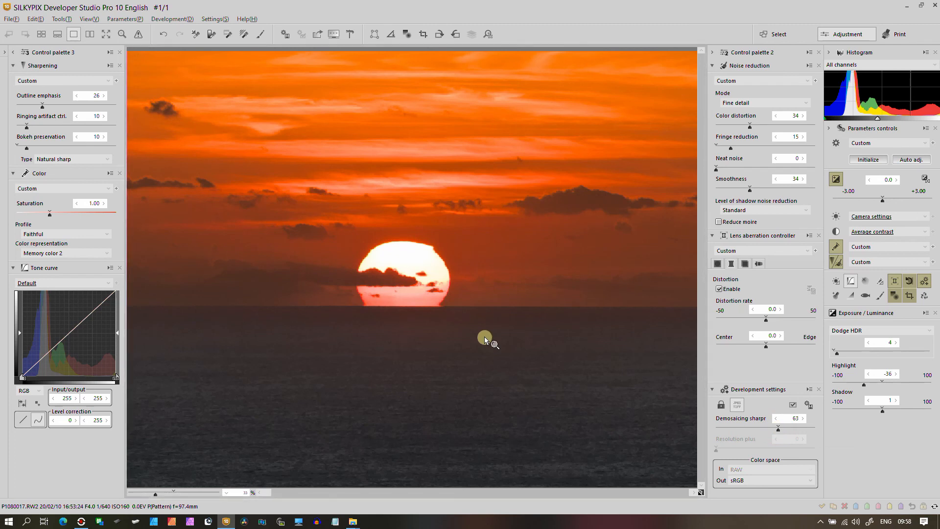
{"action": "left_click", "coordinate": [382, 276]}
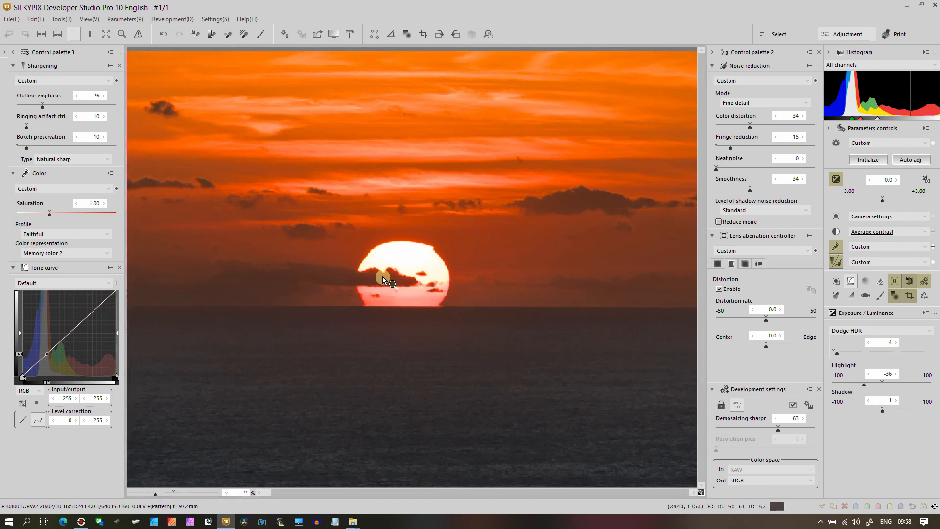